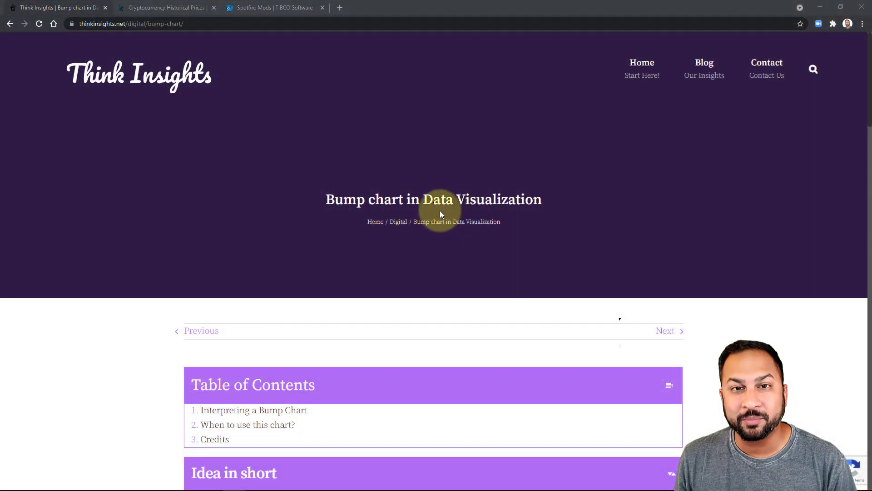
Step: Scroll the article to the bump chart example, then switch to the Kaggle Cryptocurrency Historical Prices tab
scroll(440, 213, "down", 7)
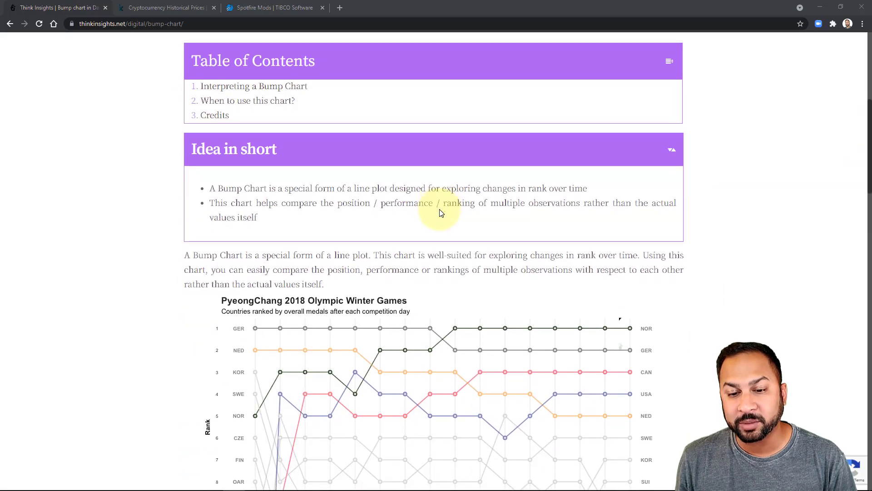
scroll(440, 212, "down", 3)
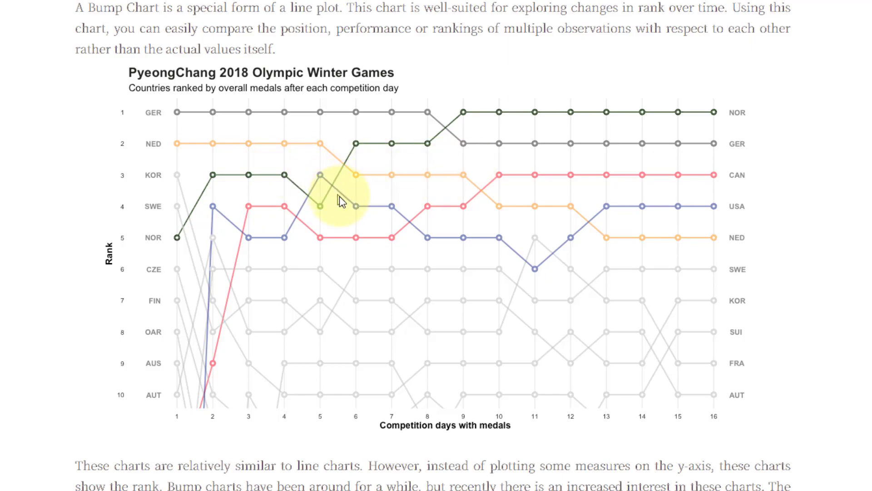
left_click(183, 11)
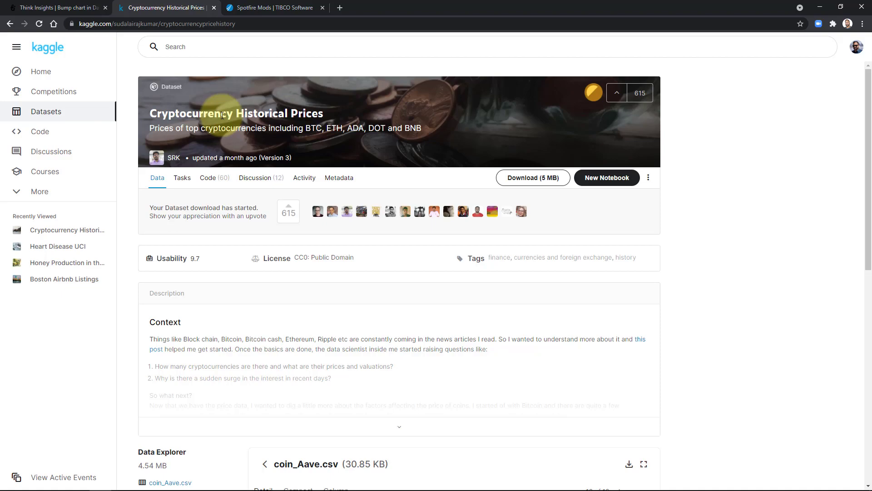
scroll(232, 122, "down", 7)
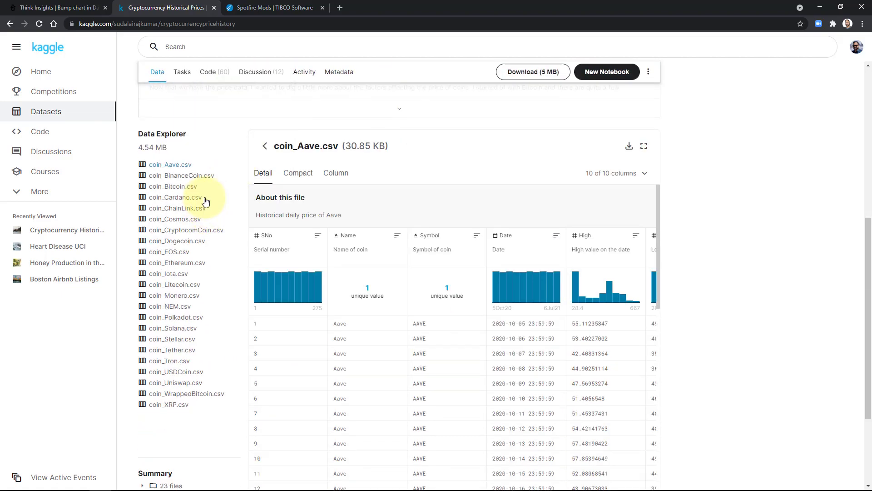
scroll(204, 200, "up", 7)
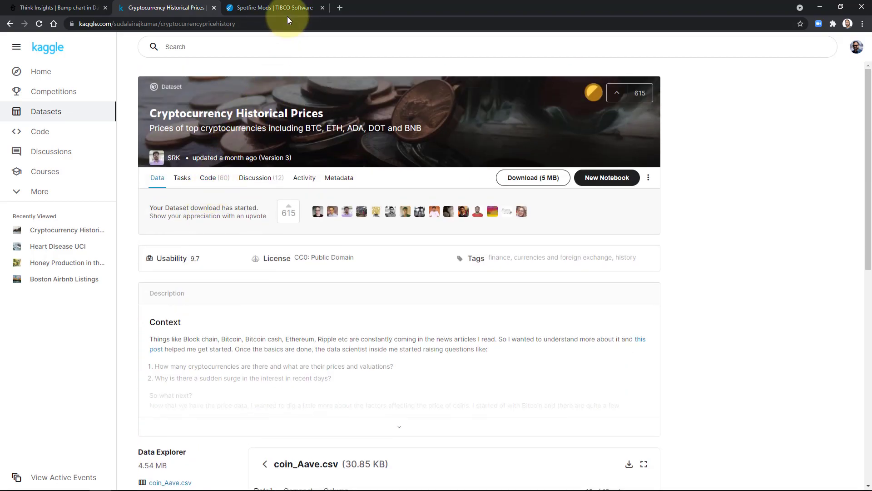
Step: Find the Bump Chart Mod in the Spotfire Mods catalogue and open its details page
left_click(286, 10)
scroll(319, 163, "up", 1)
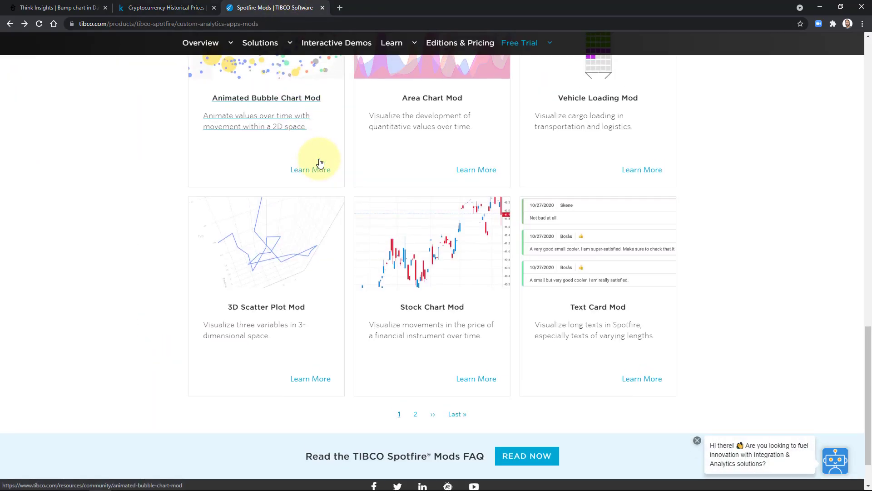
scroll(320, 162, "up", 16)
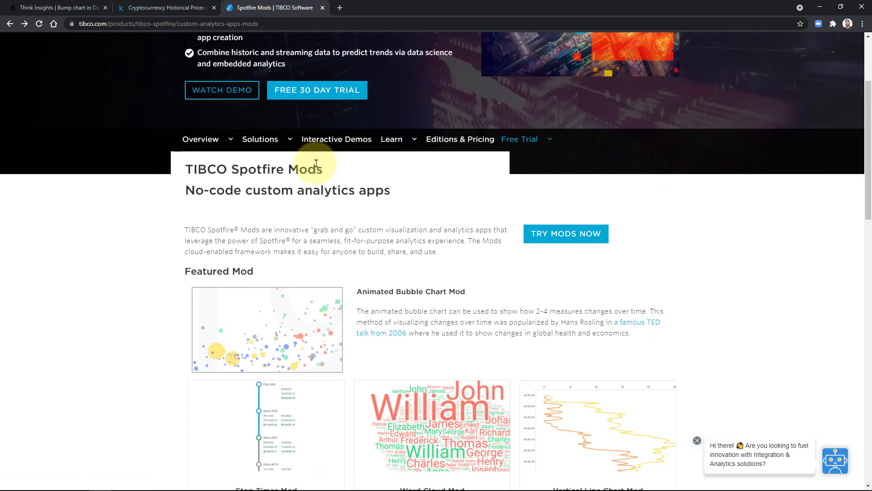
scroll(317, 163, "up", 3)
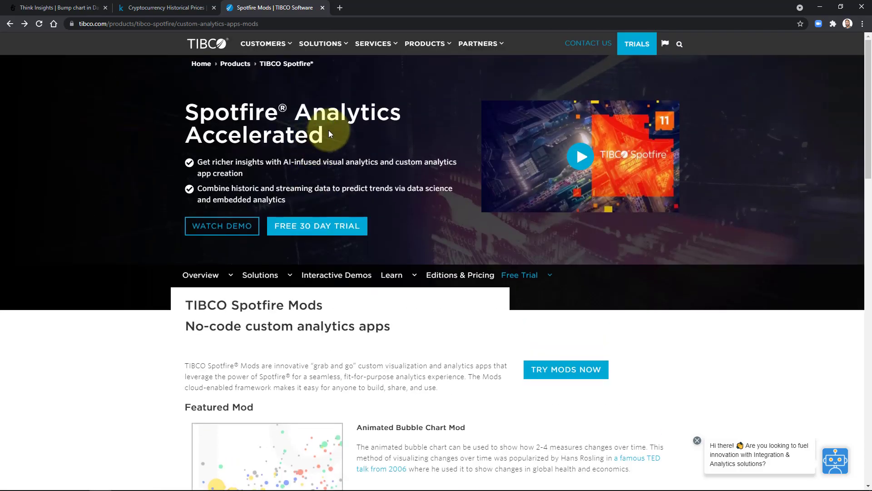
scroll(329, 130, "down", 9)
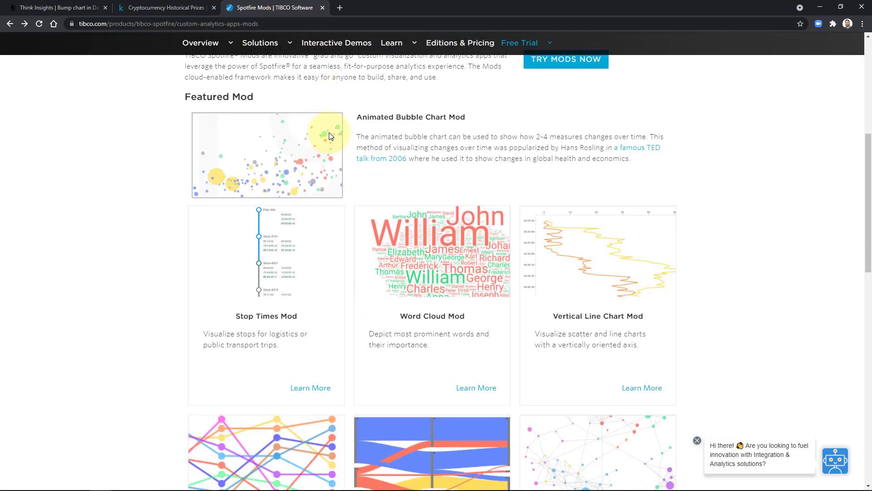
scroll(330, 136, "down", 2)
left_click(304, 255)
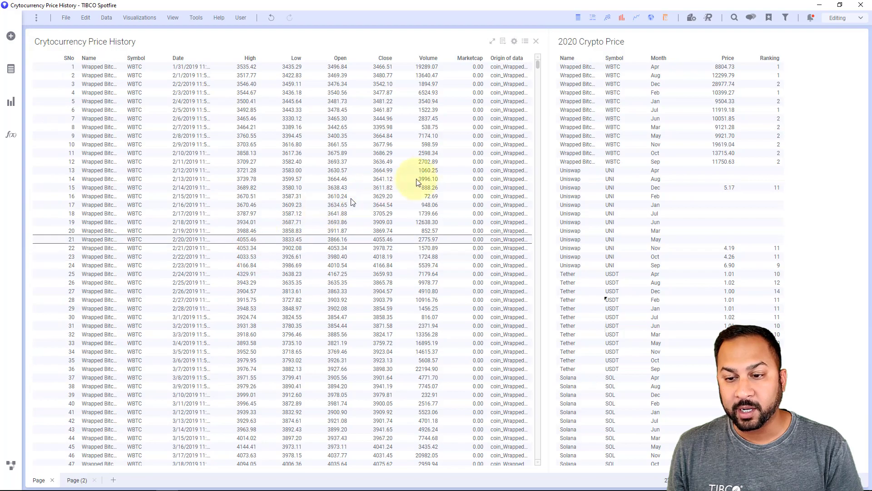
Step: Resize the panels so the 2020 Crypto Price table takes about half the page width
left_click_drag(548, 103, 609, 111)
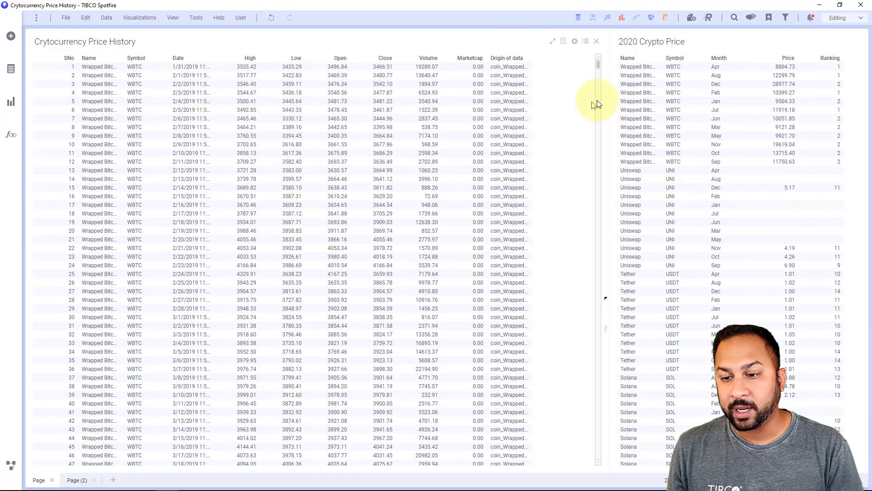
left_click_drag(608, 100, 418, 113)
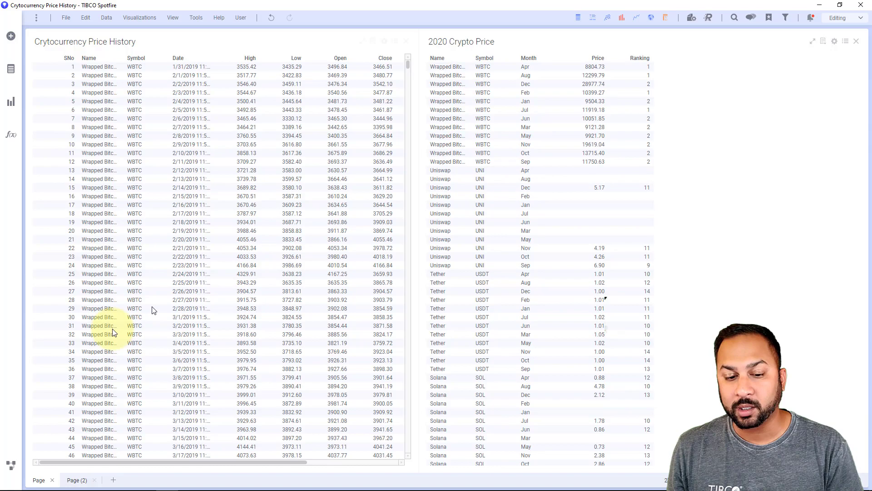
Step: Inspect the 2020 Crypto Price table's seven transformation steps and preview its Ranking column after step 7
left_click(11, 464)
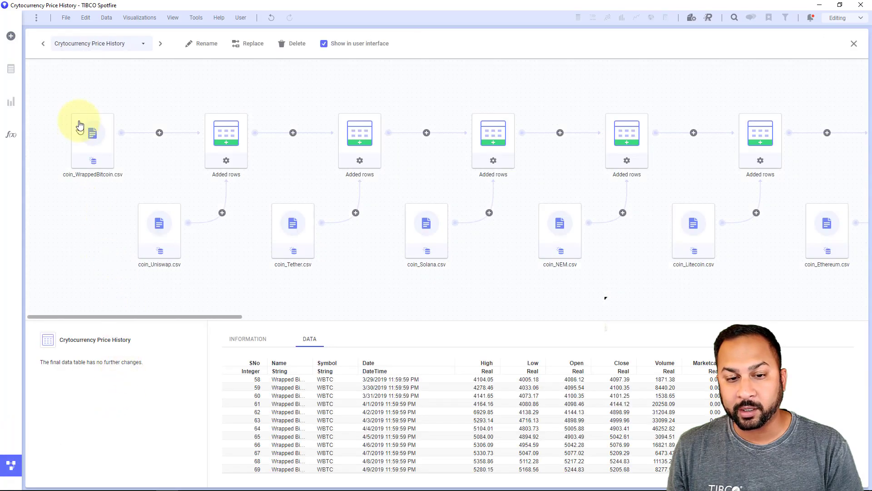
left_click(161, 43)
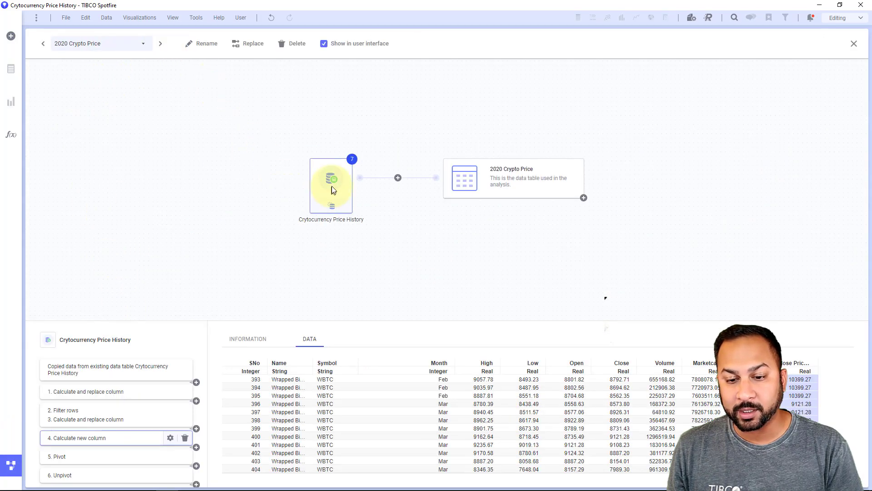
scroll(83, 409, "down", 1)
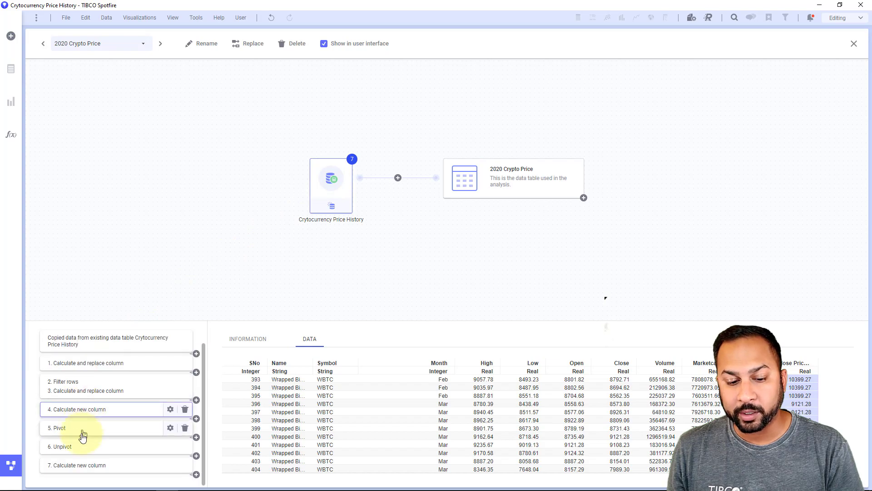
left_click(82, 465)
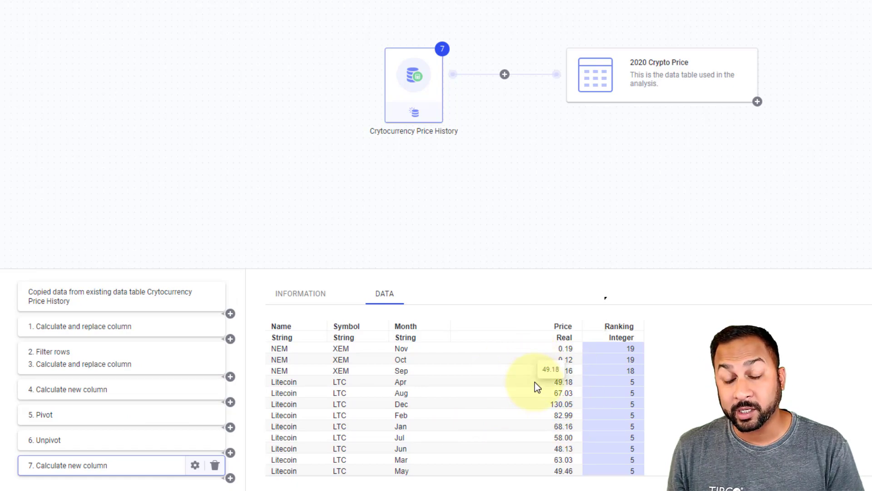
scroll(627, 370, "up", 3)
scroll(627, 370, "up", 15)
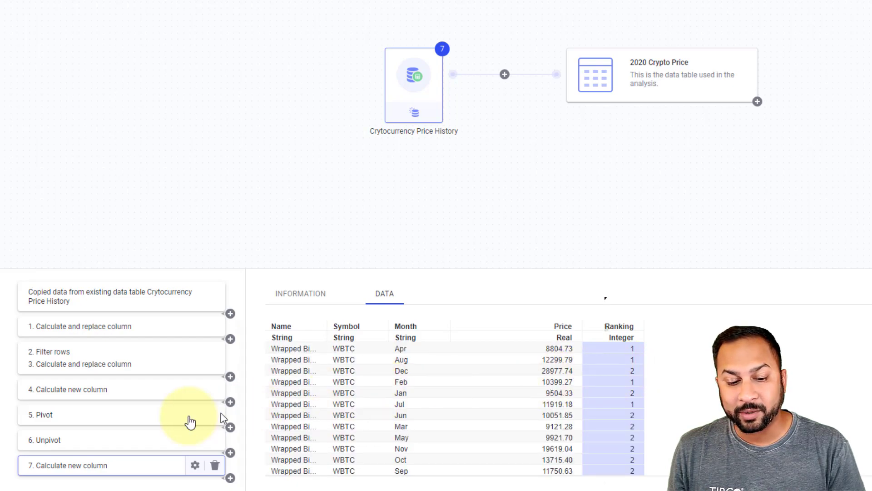
left_click(195, 467)
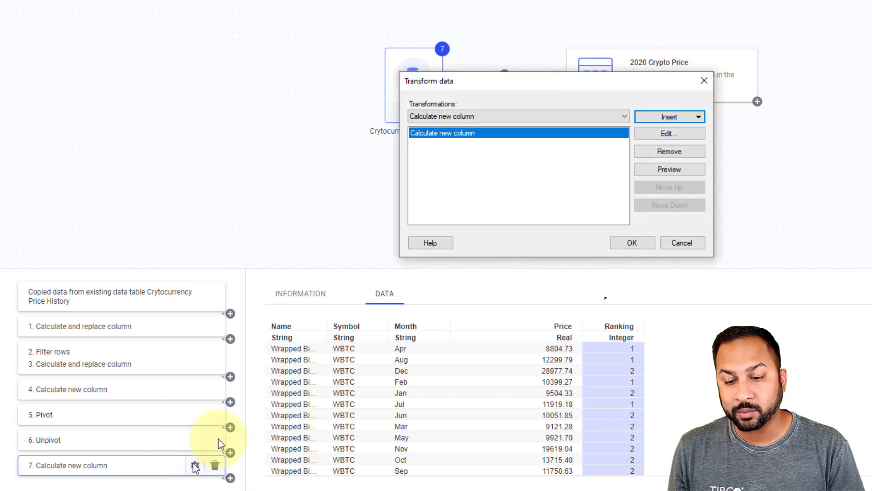
left_click(666, 133)
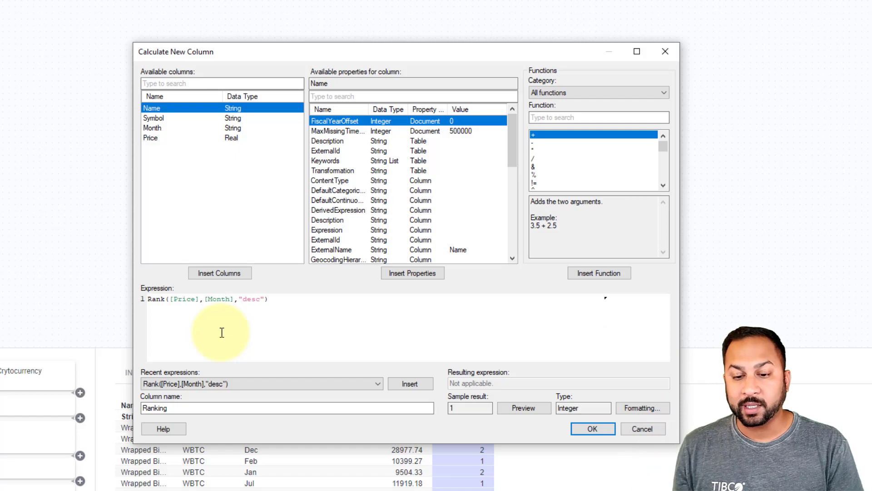
left_click(224, 298)
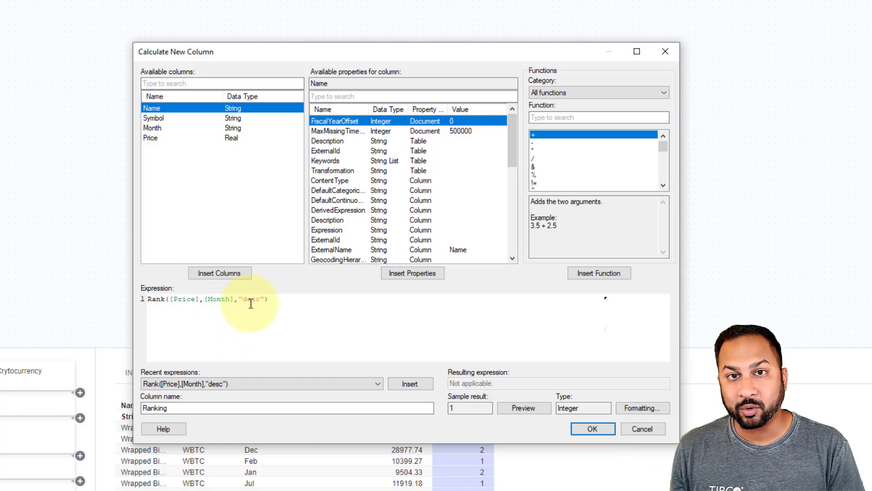
left_click(248, 300)
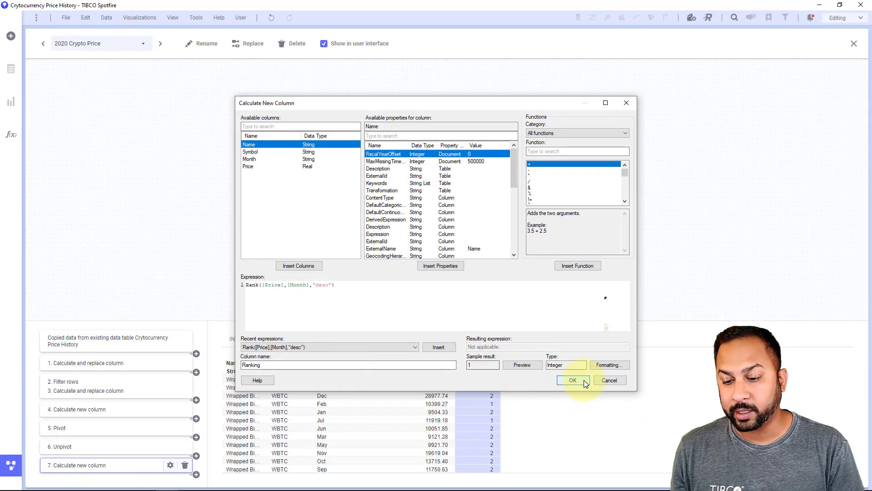
left_click(573, 381)
Step: Close the data canvas and remove the Crytocurrency Price History and 2020 Crypto Price tables from the page
left_click(493, 302)
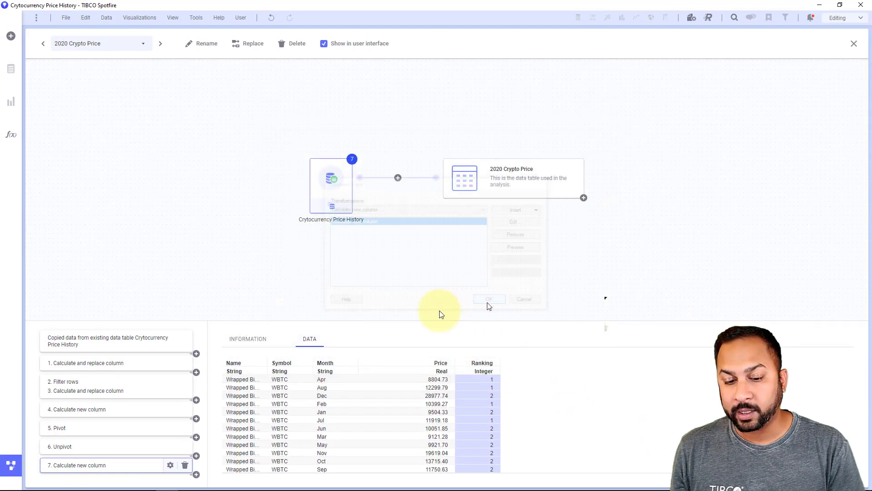
left_click(4, 464)
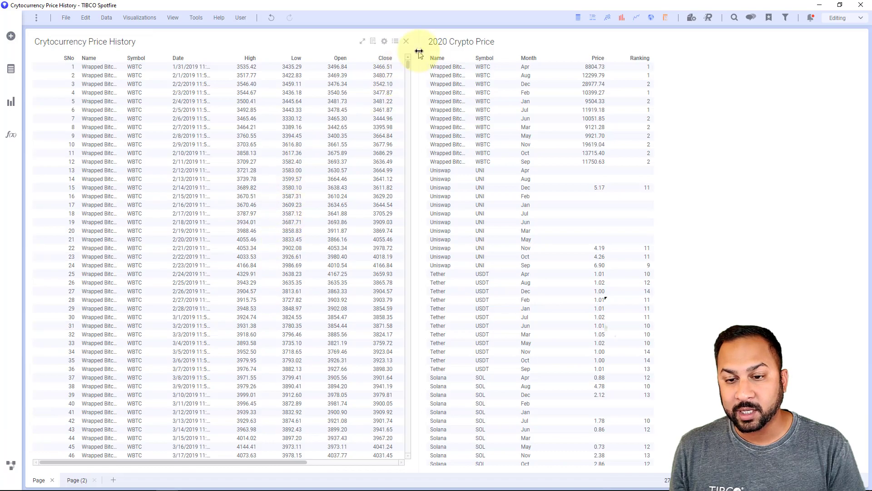
left_click(406, 42)
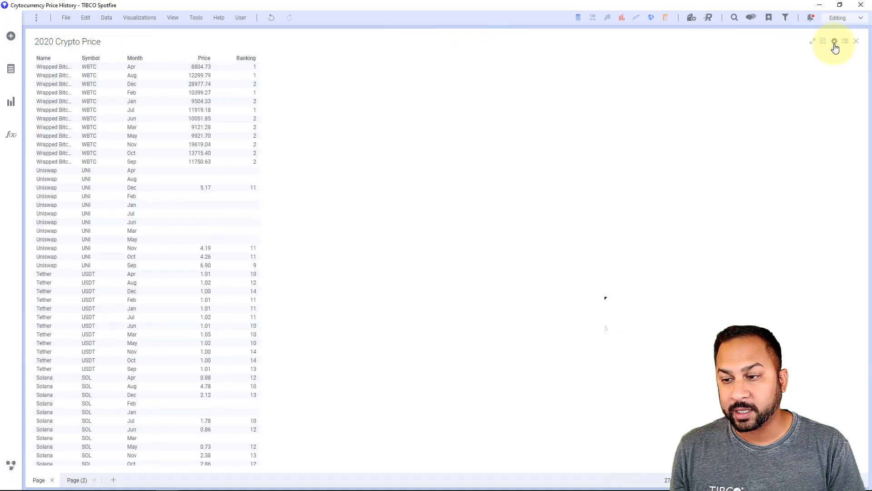
left_click(852, 43)
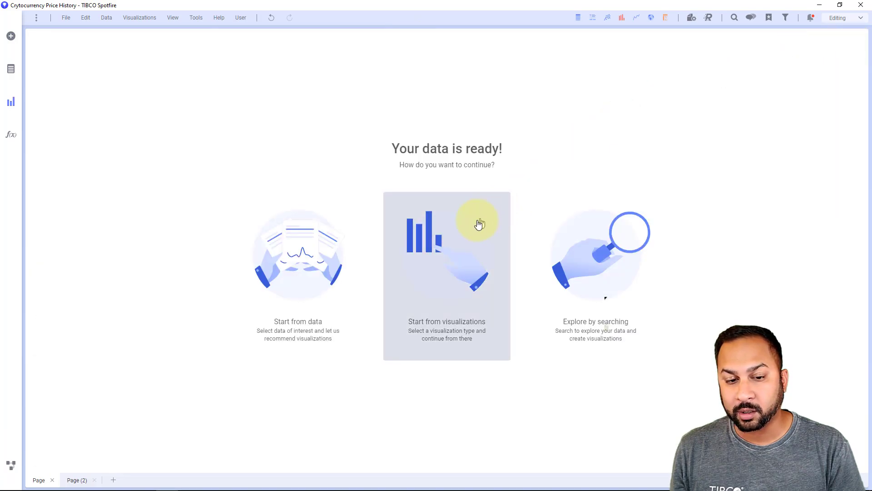
Step: Add a Bump Chart visualization with Line By set to Symbol
left_click(11, 102)
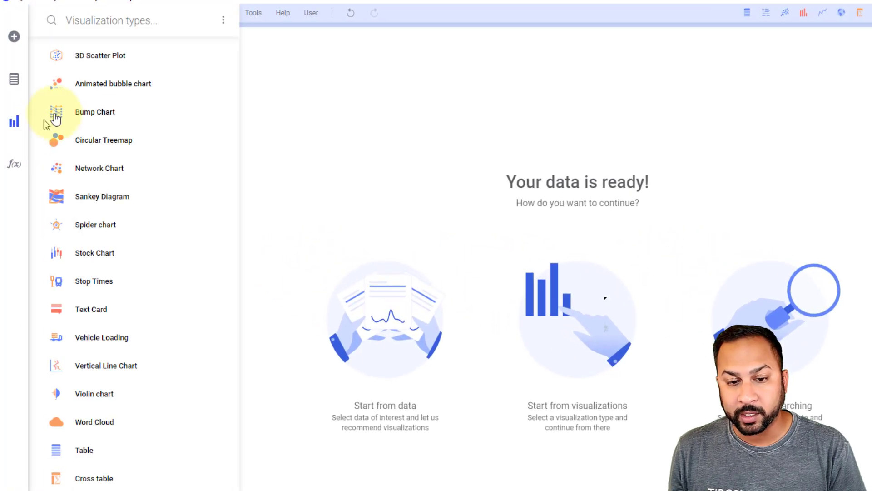
left_click(55, 114)
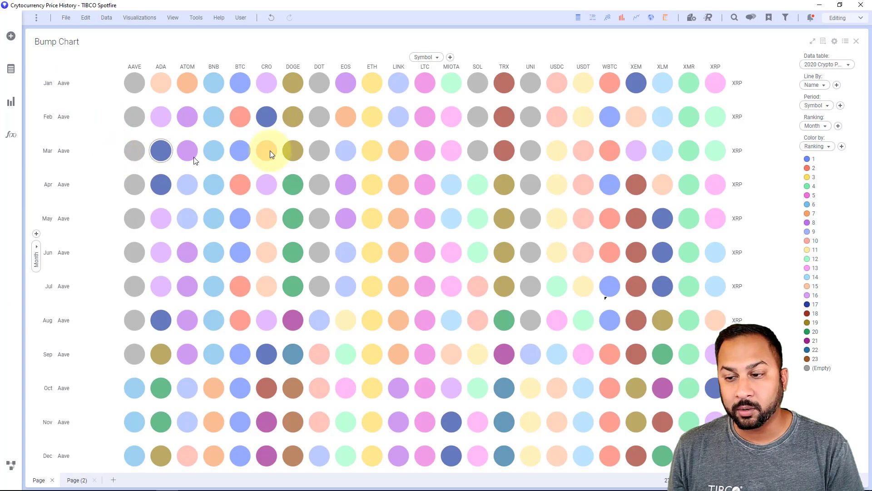
left_click(811, 83)
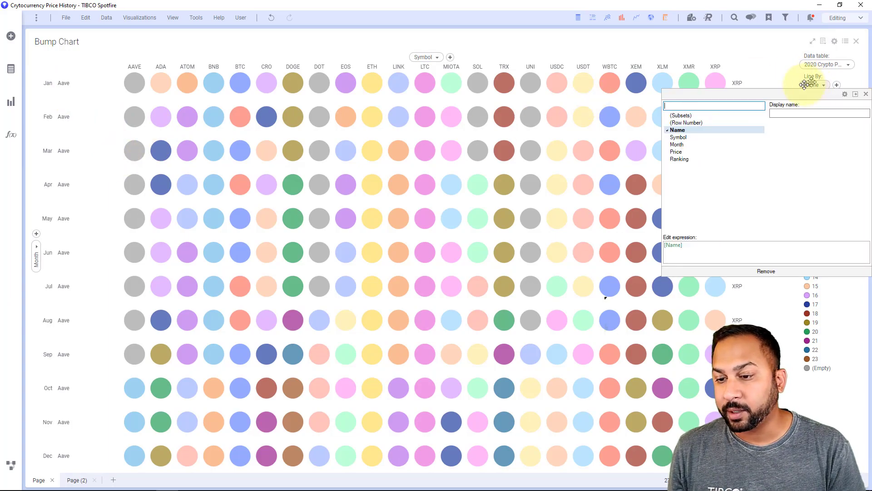
left_click(676, 130)
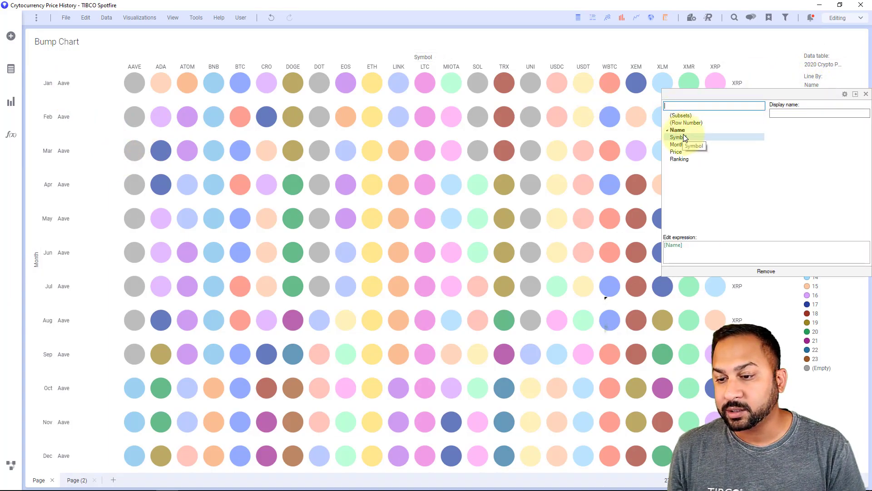
left_click(684, 136)
left_click(786, 77)
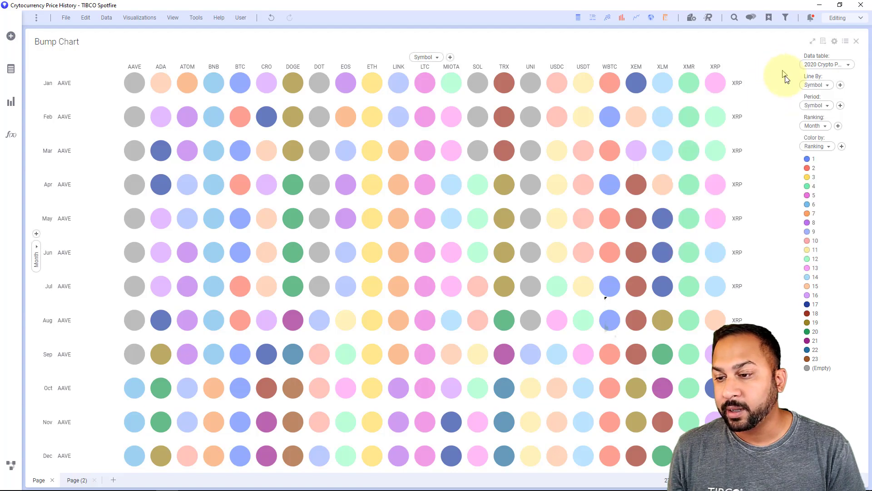
Step: Set the bump chart's Period to Month and Ranking to the Ranking column
left_click(814, 104)
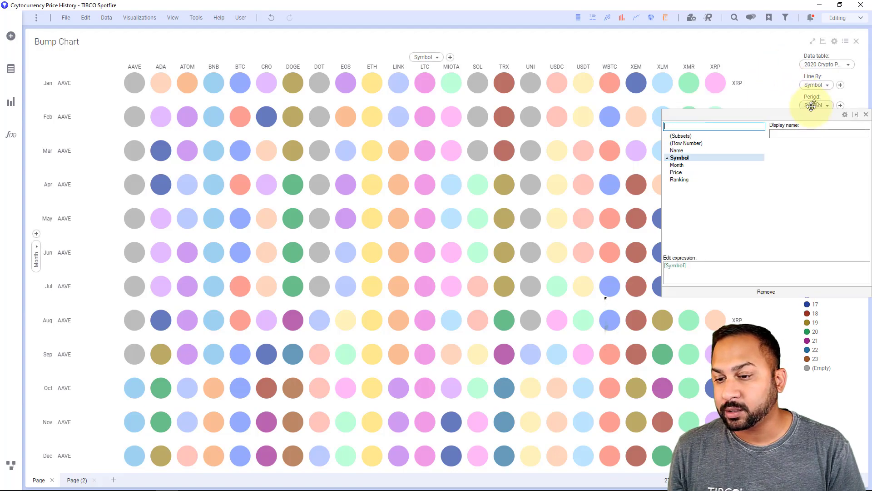
left_click(693, 163)
left_click(781, 102)
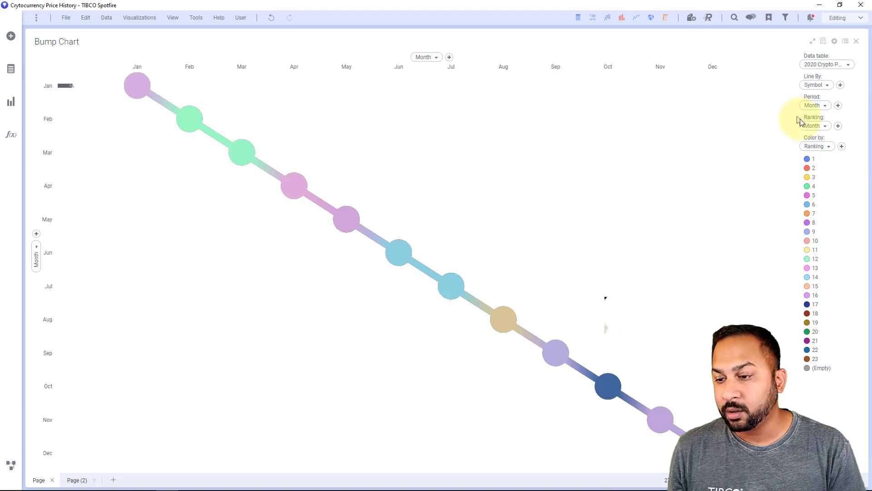
left_click(808, 126)
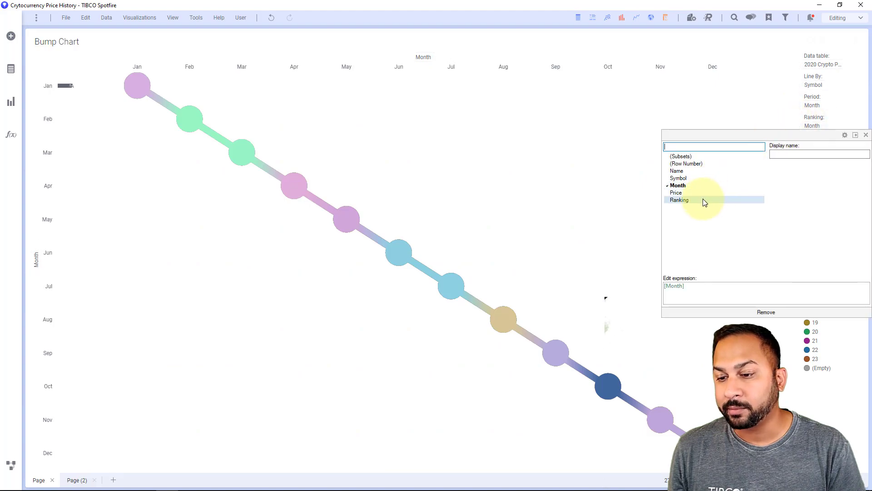
left_click(703, 201)
left_click(758, 122)
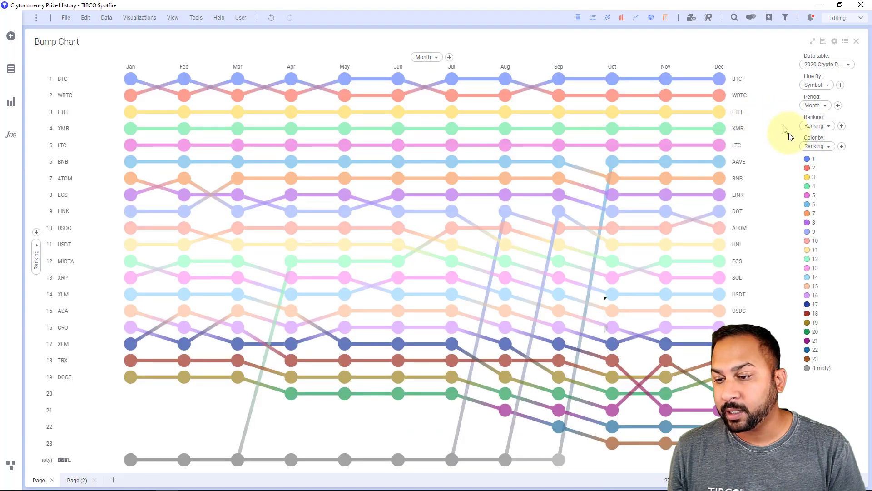
Step: Colour the bump chart lines by coin Name, after briefly trying Symbol
left_click(814, 146)
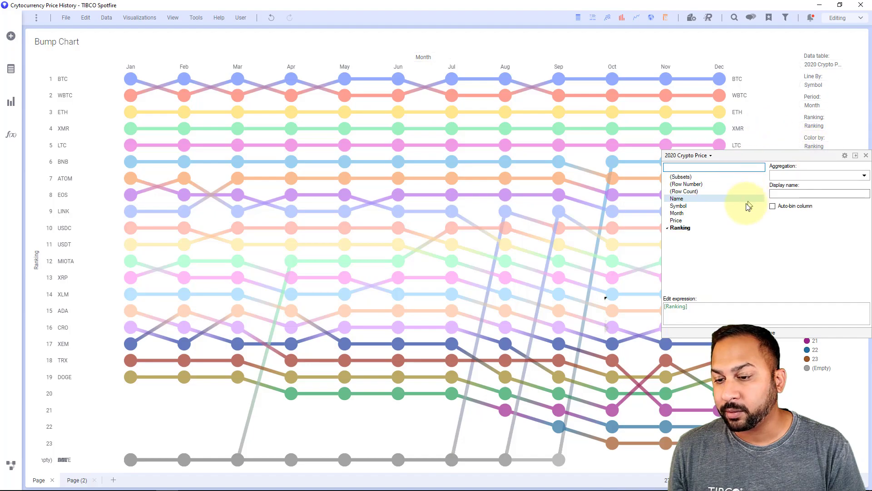
left_click(688, 204)
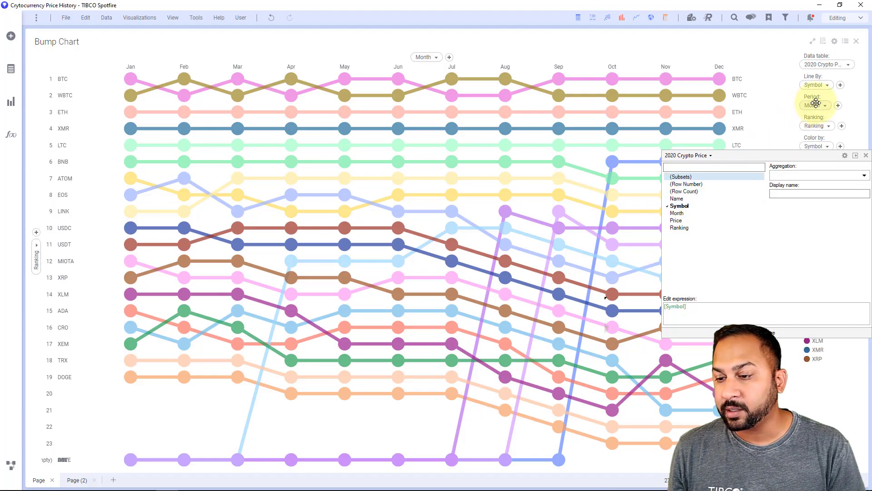
left_click(704, 198)
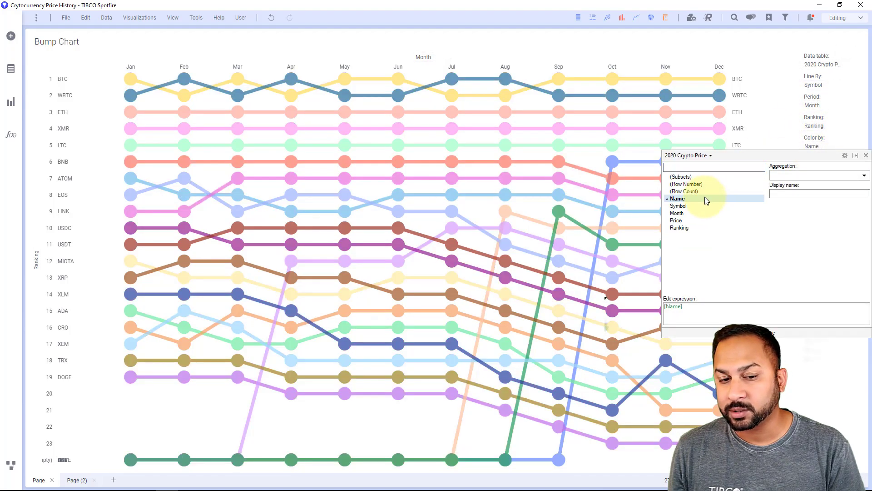
left_click(767, 119)
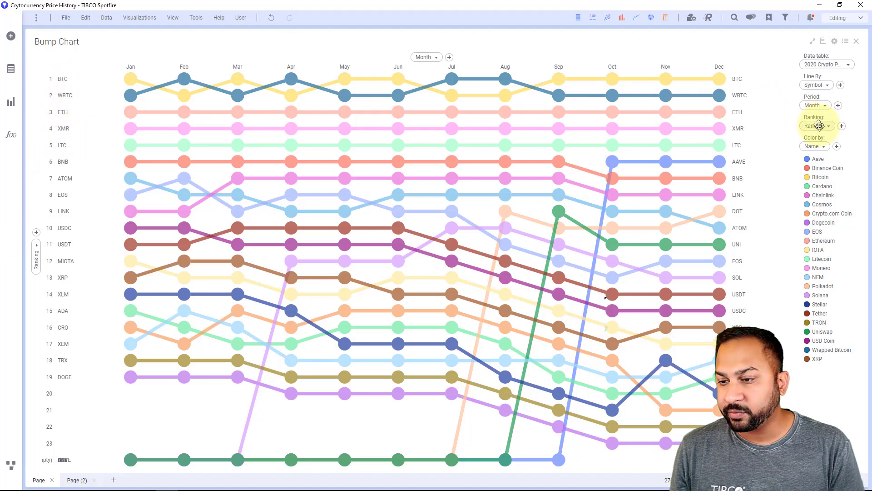
Step: Change Line By from Symbol to Name and check the Month axis column
left_click(813, 85)
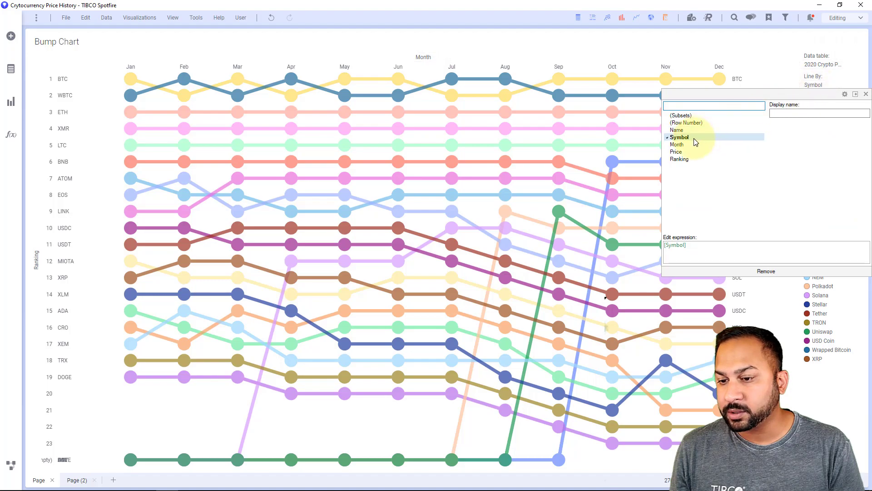
left_click(678, 130)
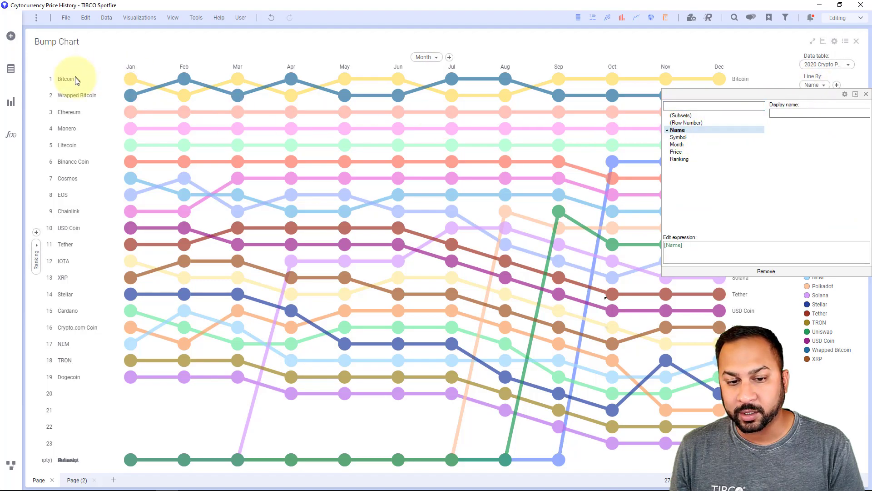
left_click(790, 285)
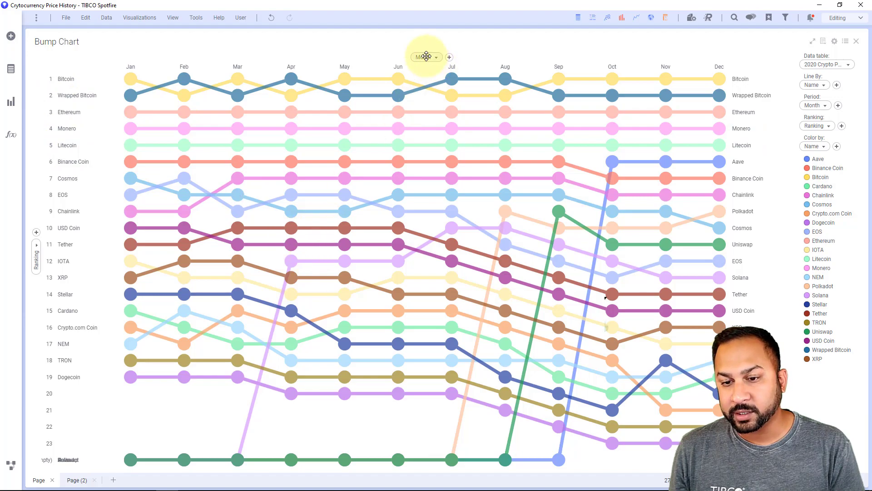
left_click(426, 57)
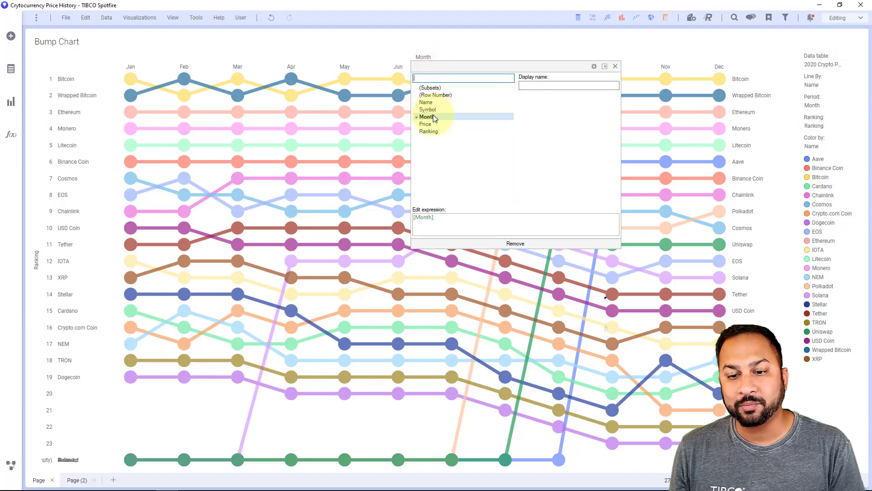
left_click(366, 191)
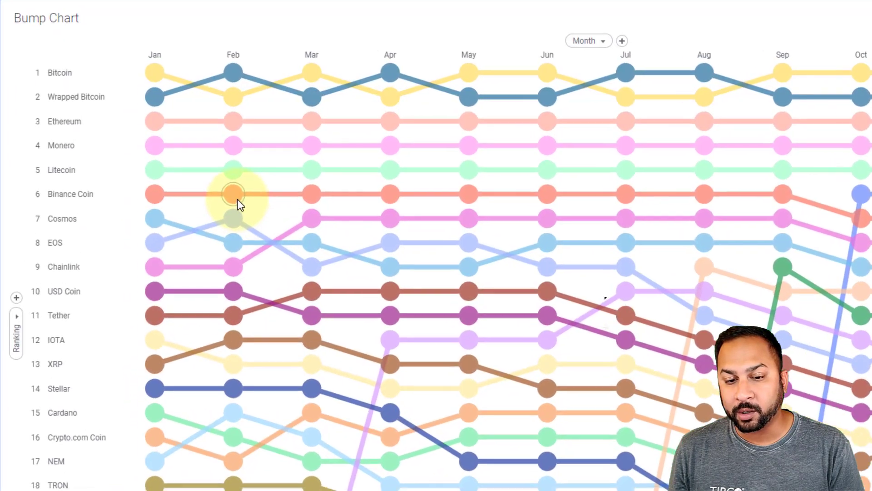
Step: Mark Binance Coin, then Wrapped Bitcoin, and finally the Ethereum line holding rank 3
left_click(237, 199)
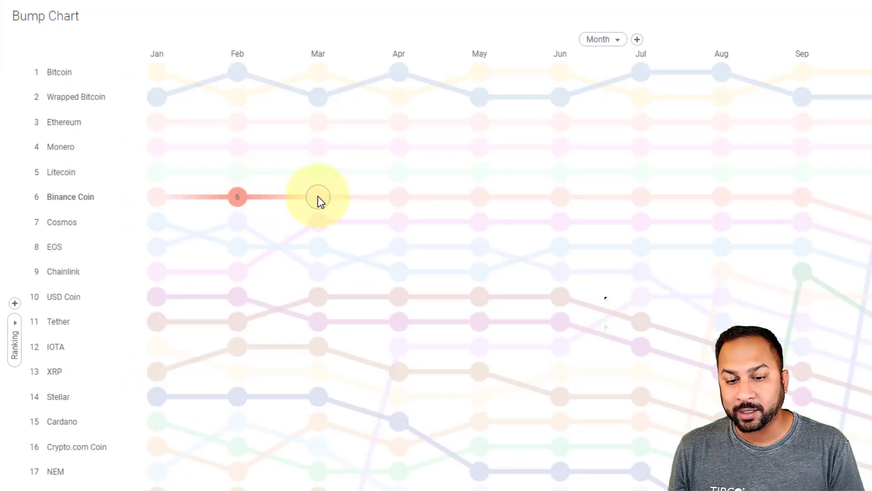
mouse_move(398, 199)
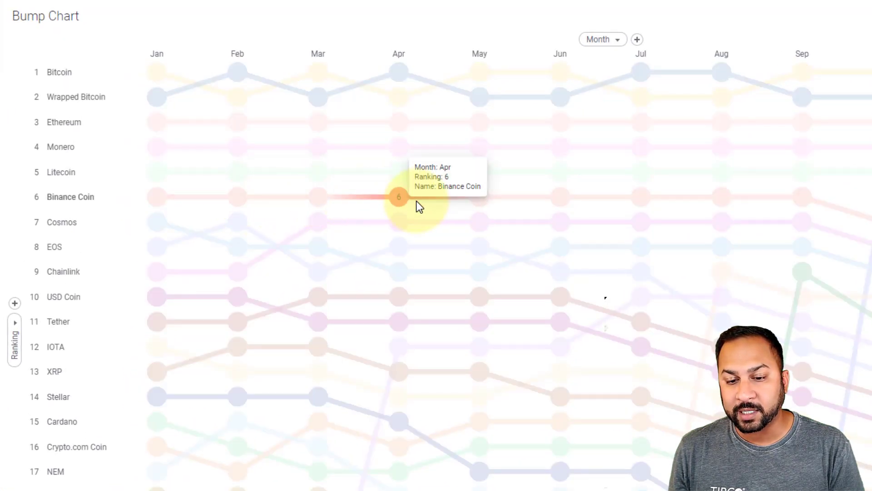
left_click(406, 74)
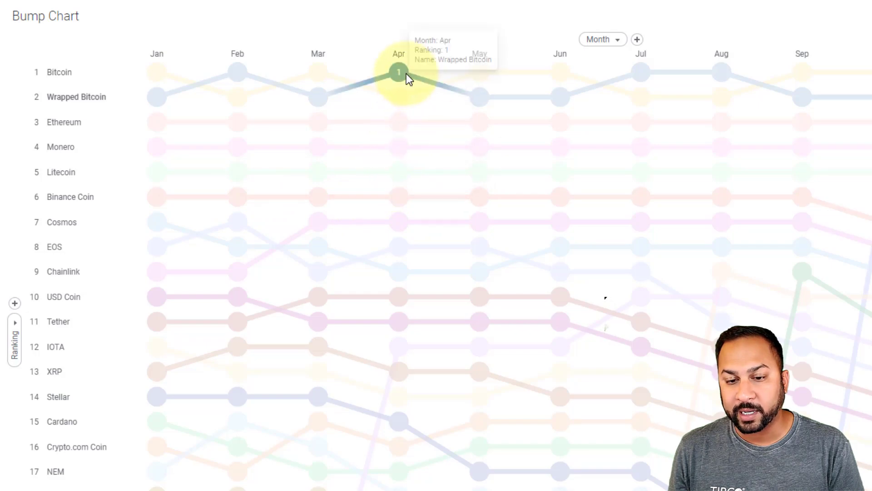
mouse_move(411, 97)
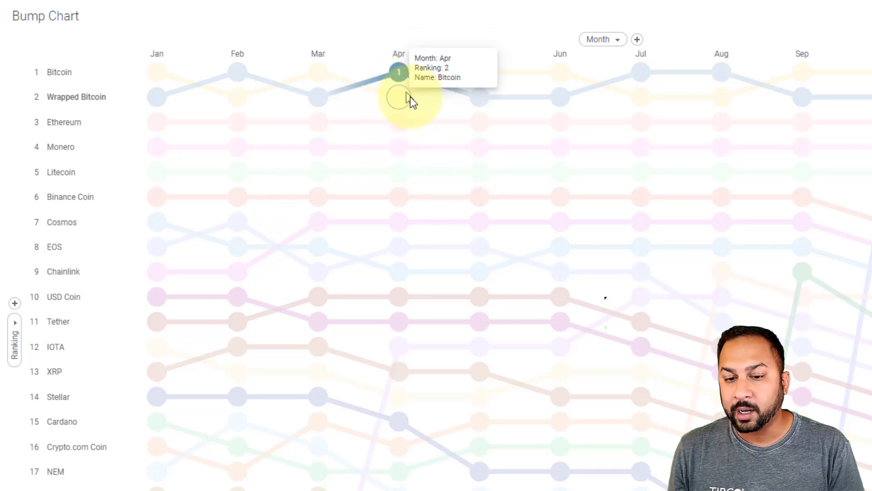
left_click(431, 118)
left_click(432, 123)
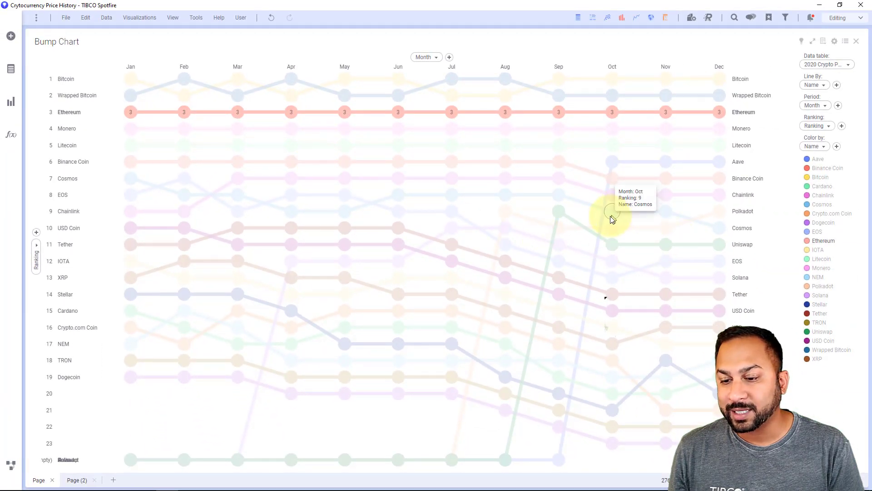
Step: Mark the Aave line, then clear the marking so all coin lines show in full colour
left_click(603, 221)
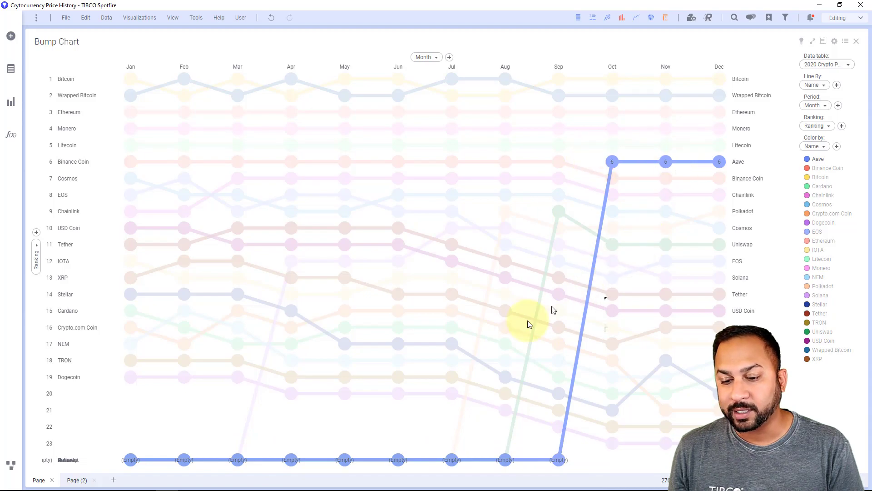
left_click(516, 438)
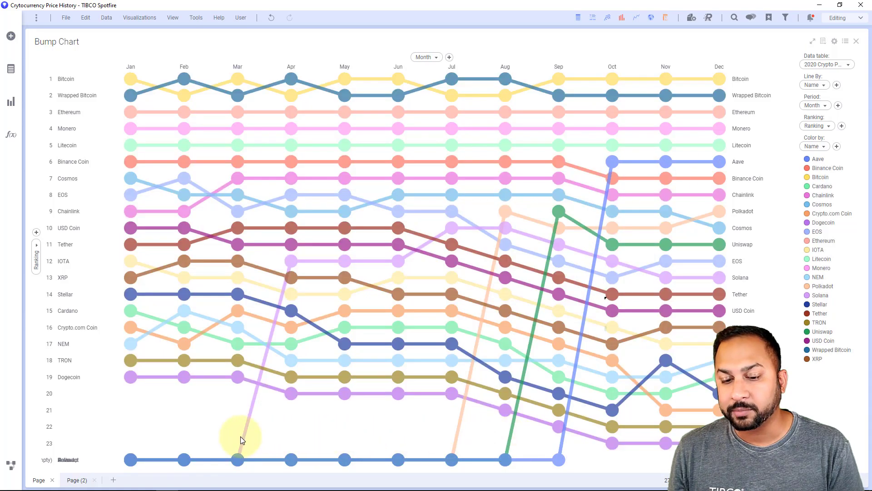